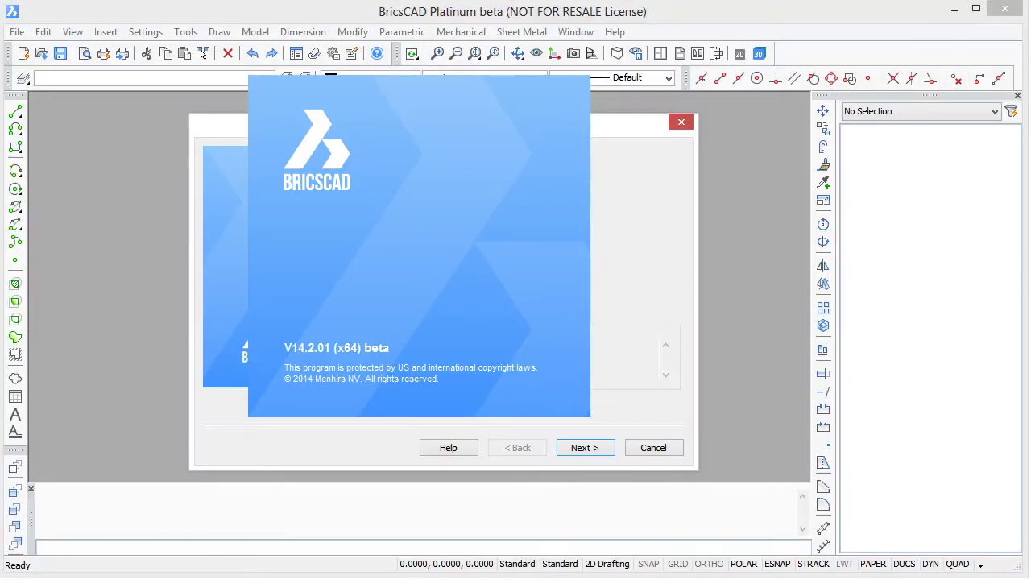
Step: Create a new drawing through the wizard, then move the CIRCLE options popup slightly right
click(578, 452)
click(578, 451)
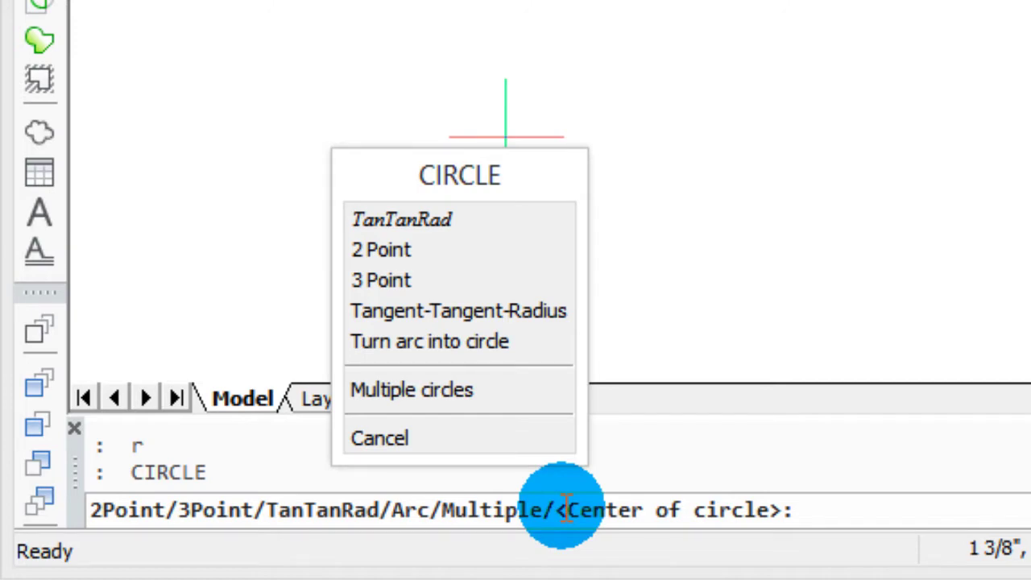
drag(508, 177, 560, 169)
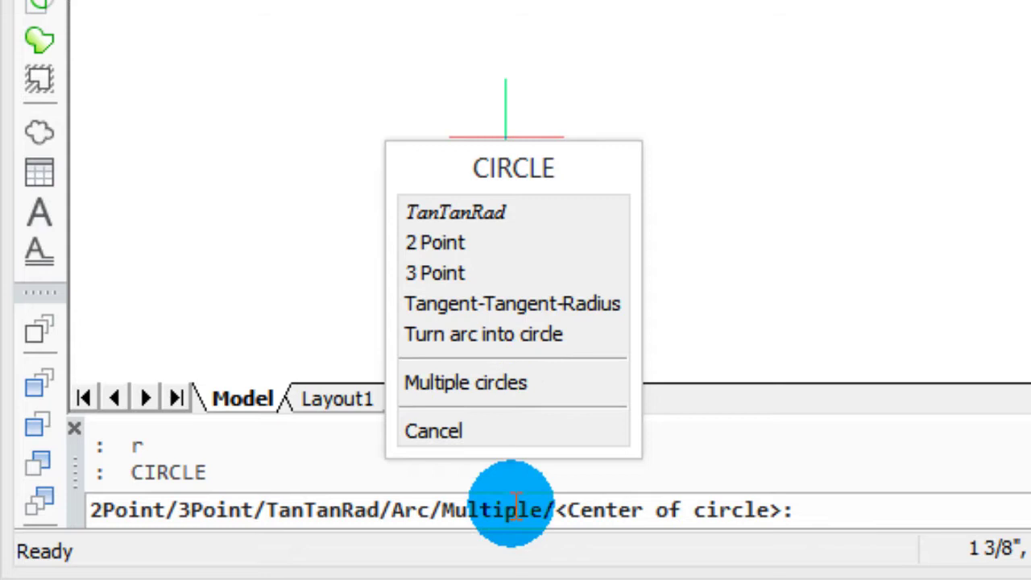
Step: Hide the command history window and move the CIRCLE options popup further left
click(74, 428)
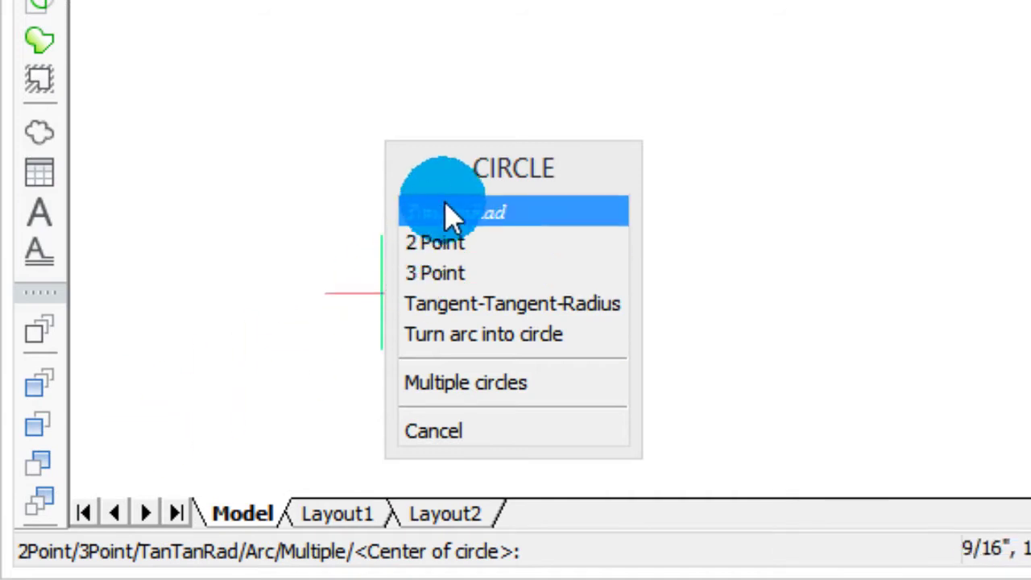
drag(456, 178, 298, 173)
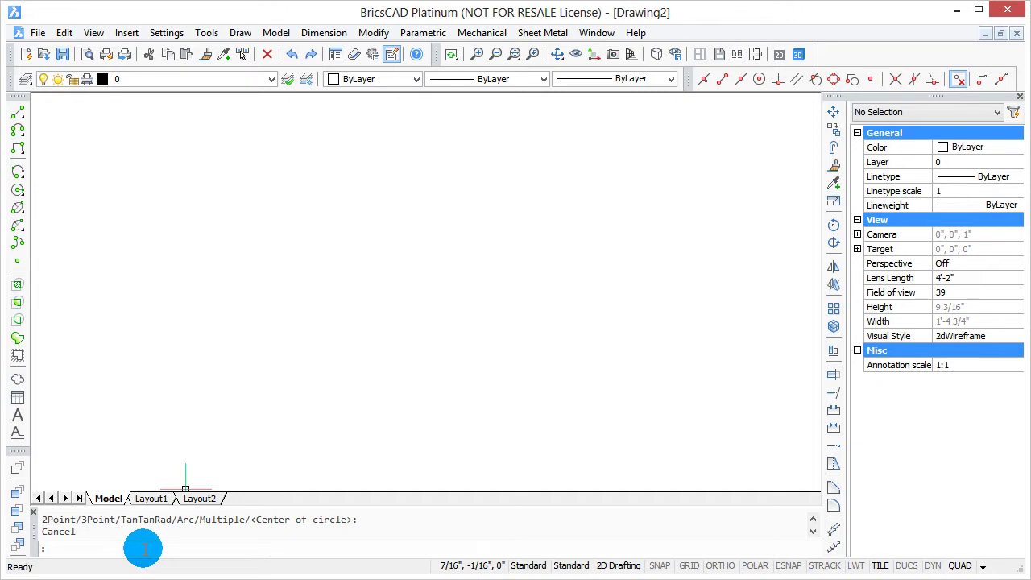
text(ircle)
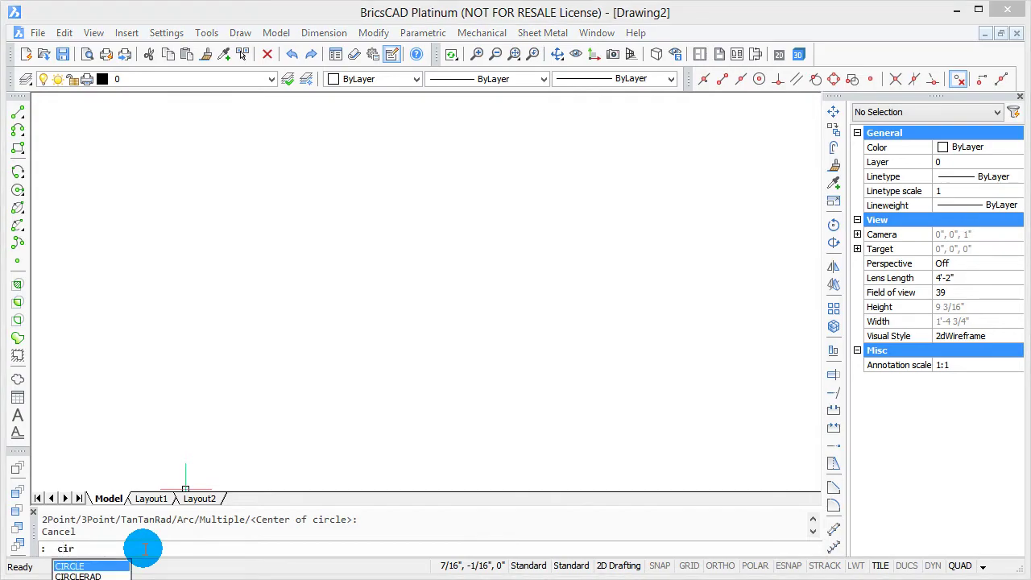
key(Return)
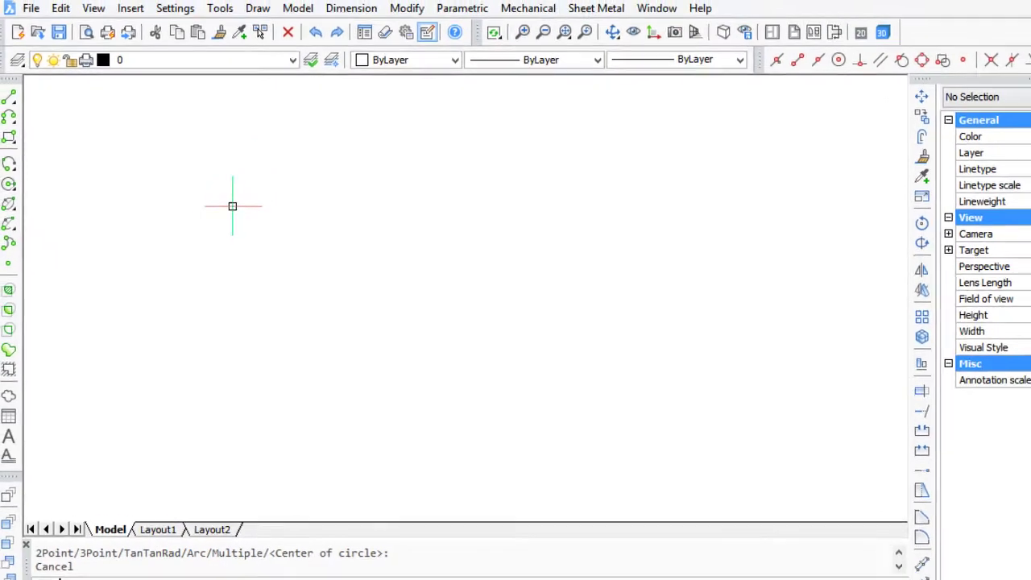
Step: Start ERASE with 'er' and reach Settings via Select by Properties and Selection Methods
text(er)
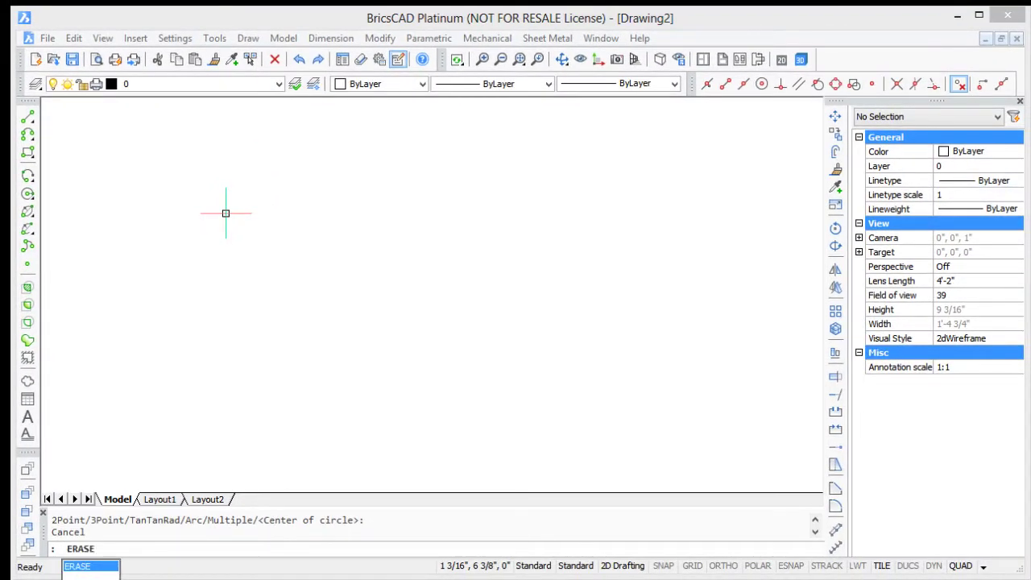
key(Return)
right_click(204, 199)
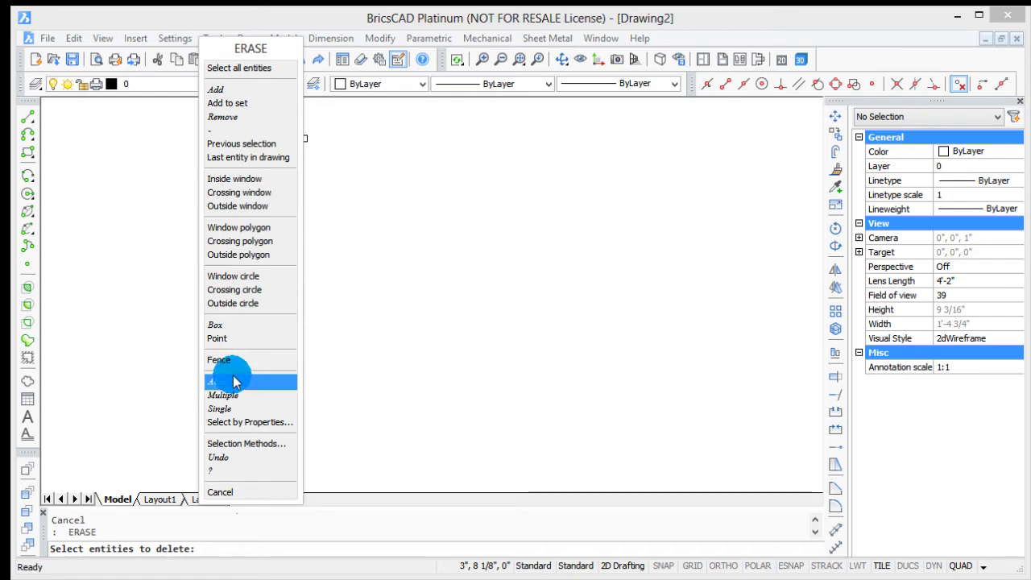
click(262, 422)
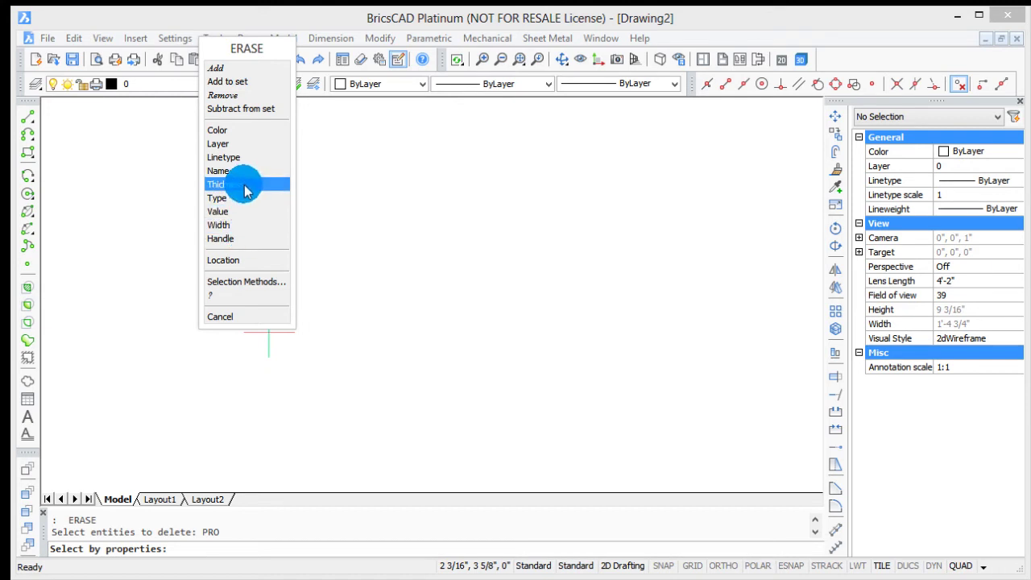
click(254, 283)
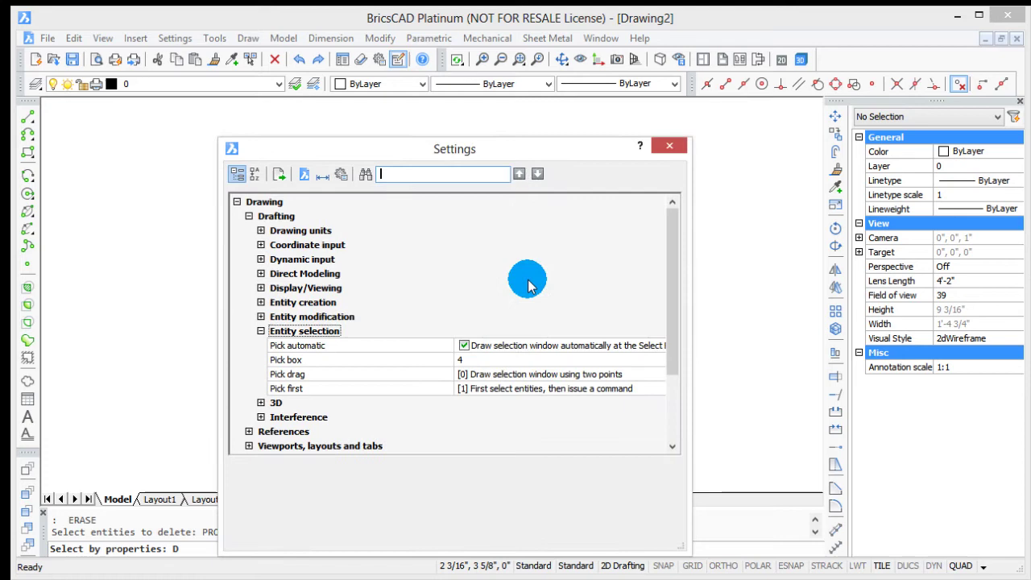
Step: Close the erase's Settings dialog and reopen it from Settings > Settings... on the menu bar
click(670, 146)
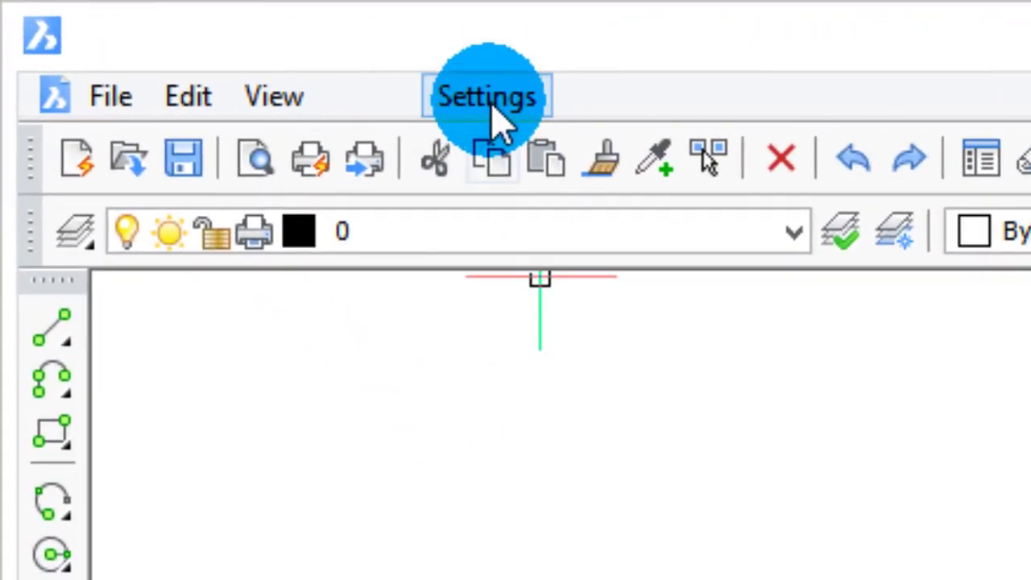
click(490, 99)
click(488, 152)
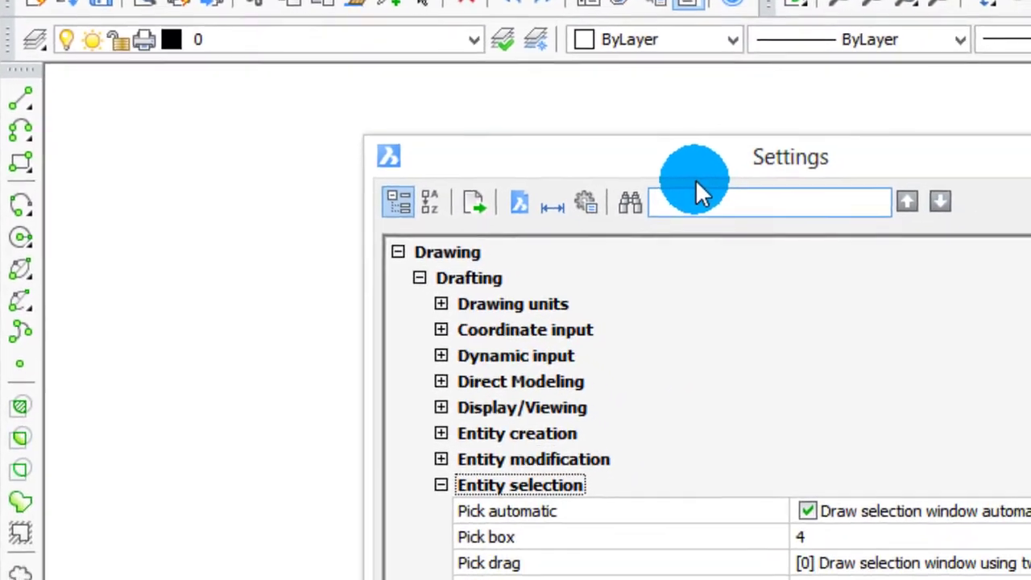
Step: Search the Settings dialog for 'prompt men' to find the prompt menu settings
text(promp)
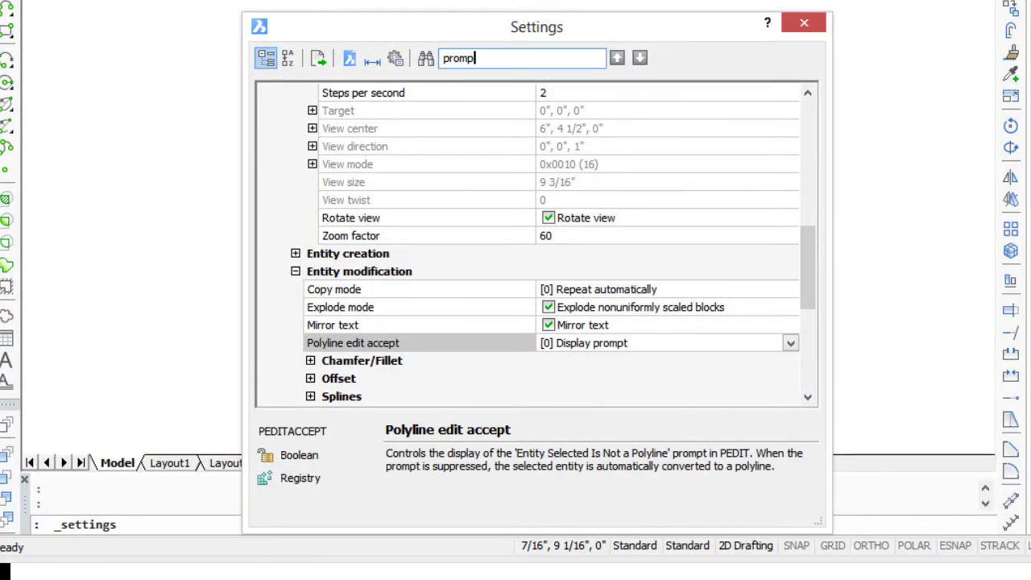
text(t b)
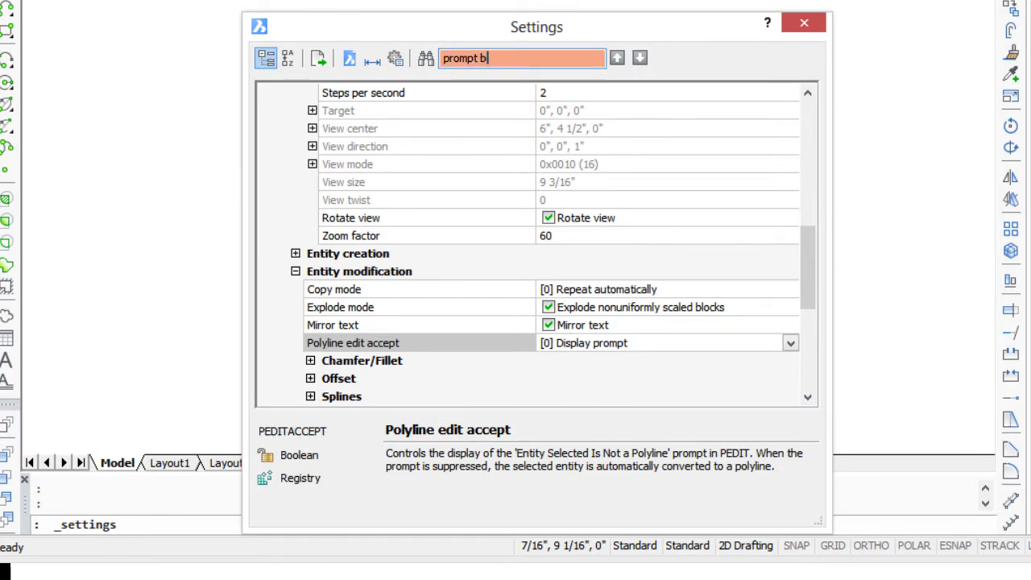
key(BackSpace)
text(men)
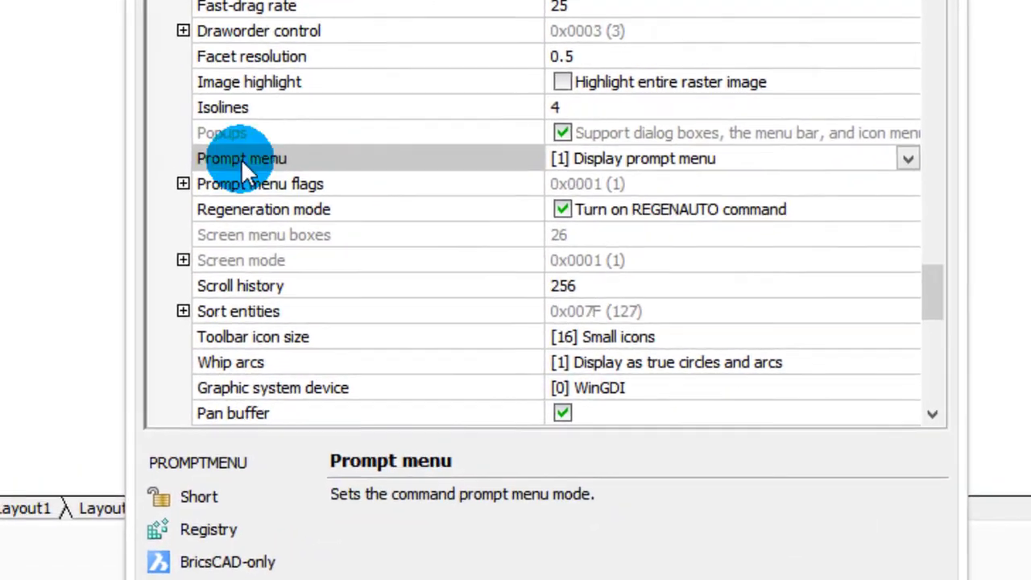
Step: Uncheck Show hidden options under Prompt menu flags, then select the Prompt menu setting
click(166, 176)
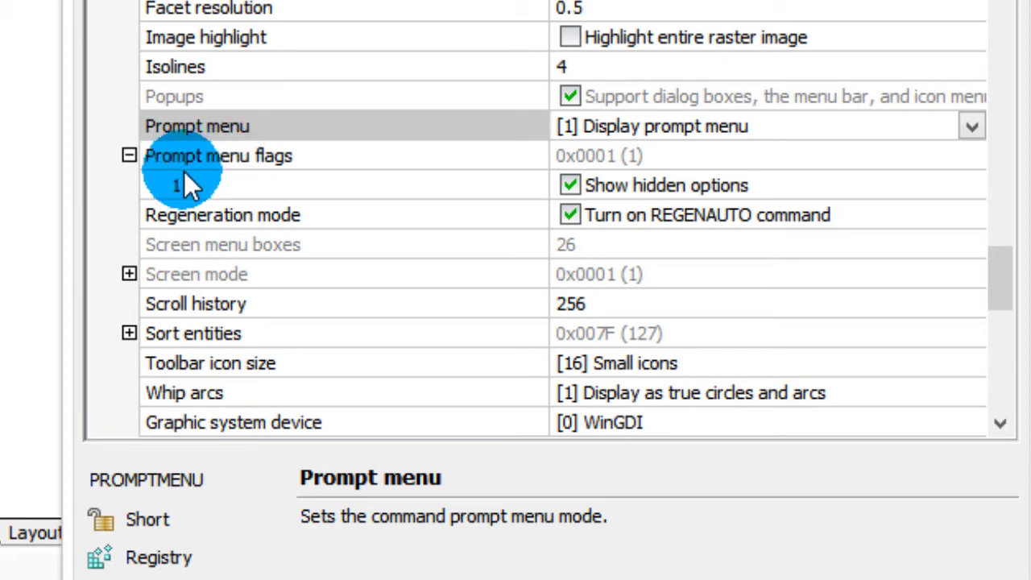
click(674, 156)
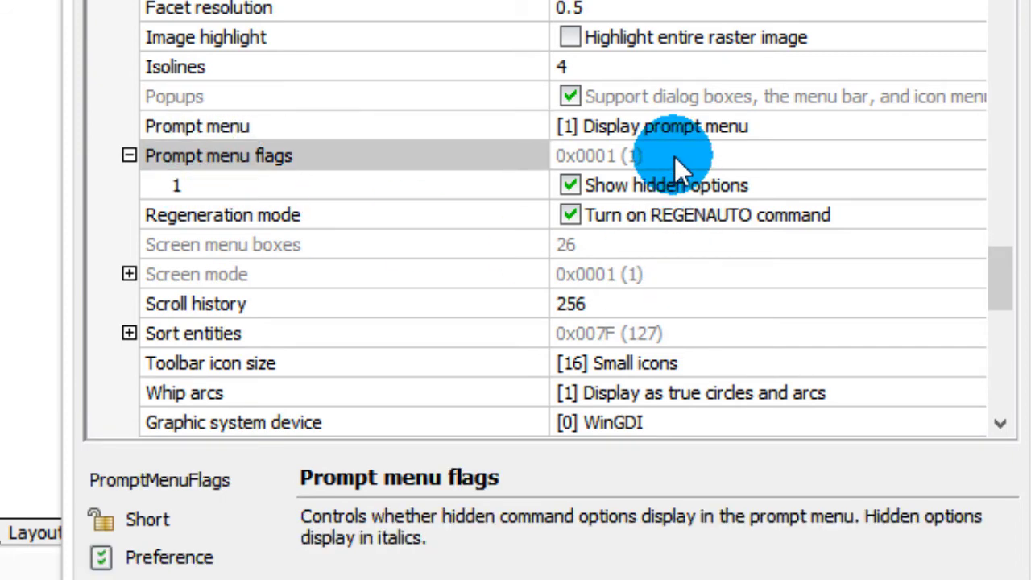
click(629, 184)
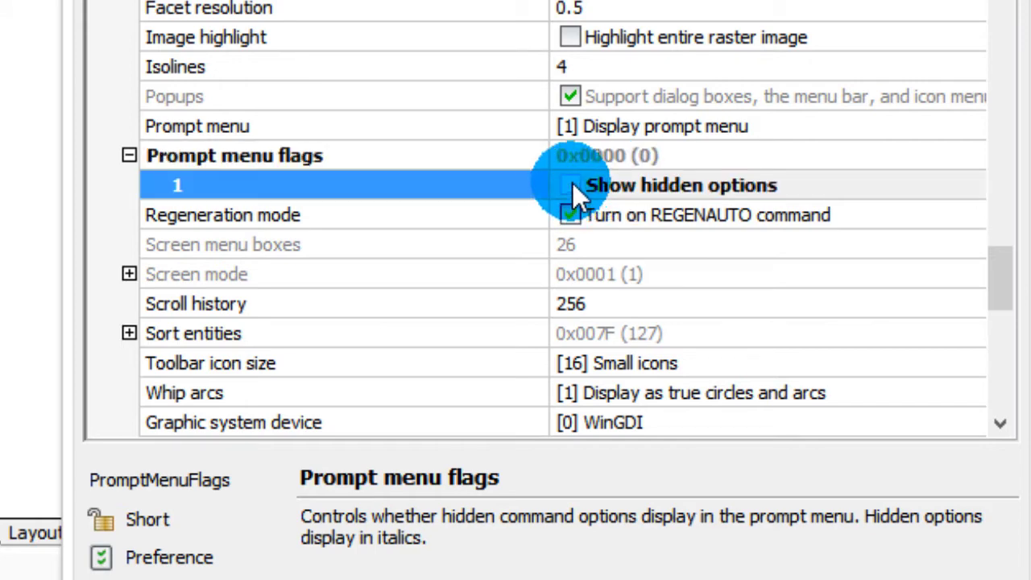
click(571, 184)
click(569, 180)
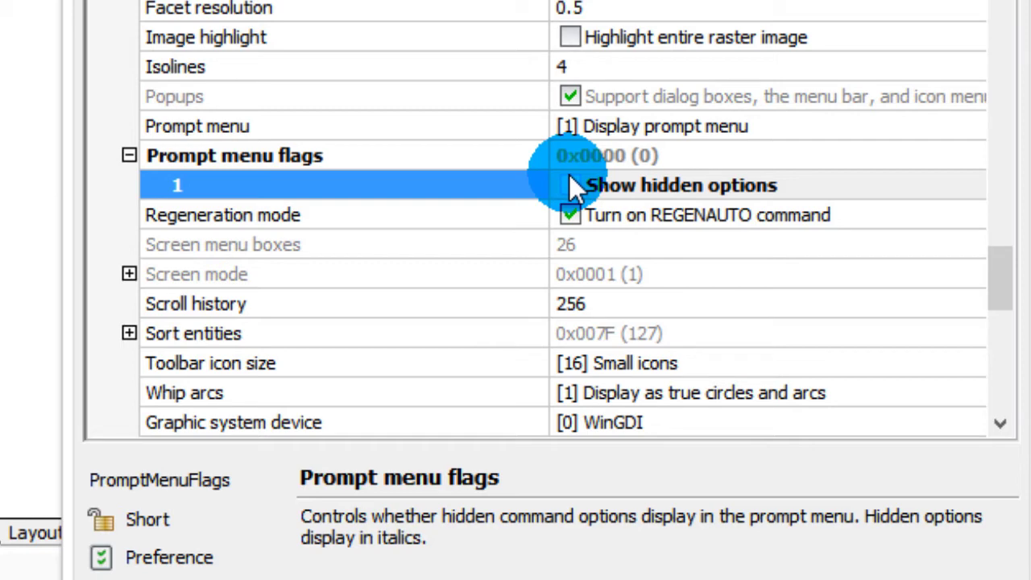
click(495, 129)
Step: Set Prompt menu to [5] Display prompt menu at bottom right corner
click(972, 127)
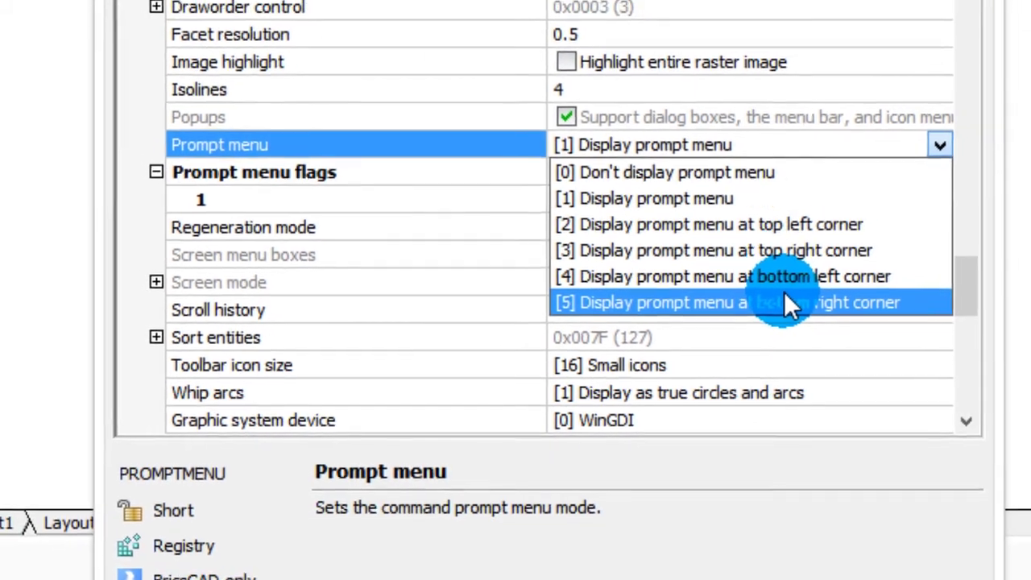
key(Escape)
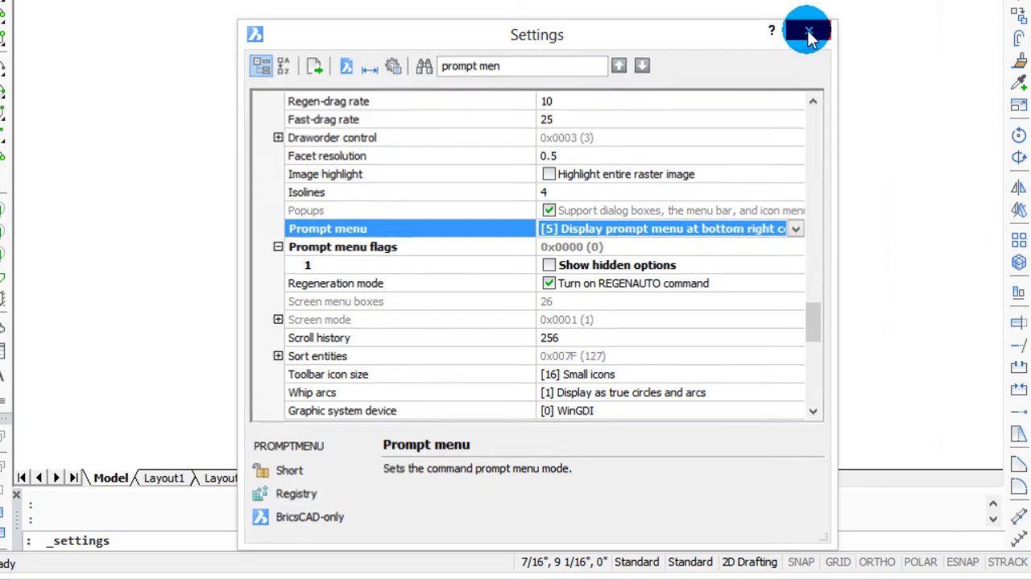
Step: Close Settings and start the CIRCLE command
click(807, 30)
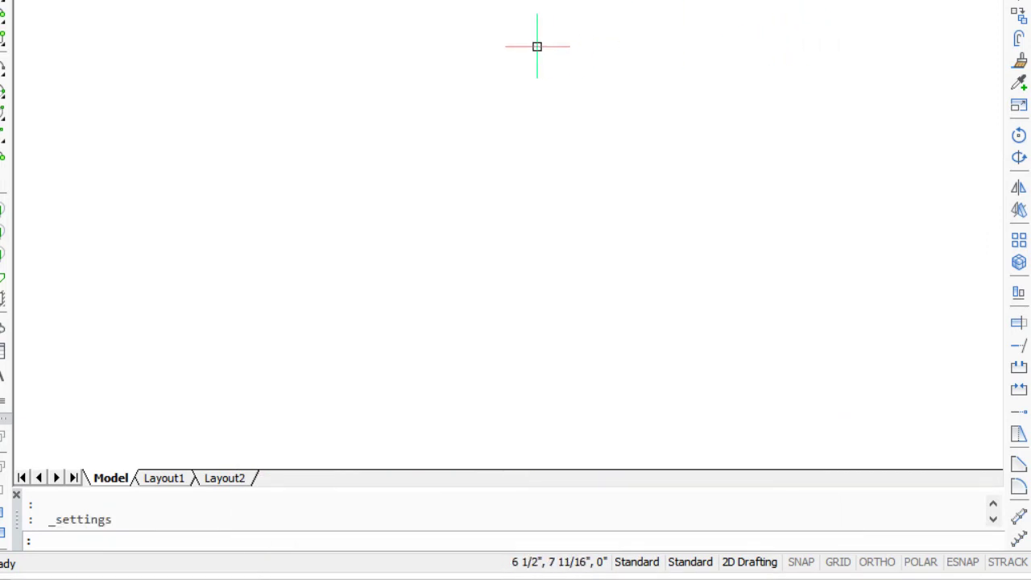
text(CIRCLE)
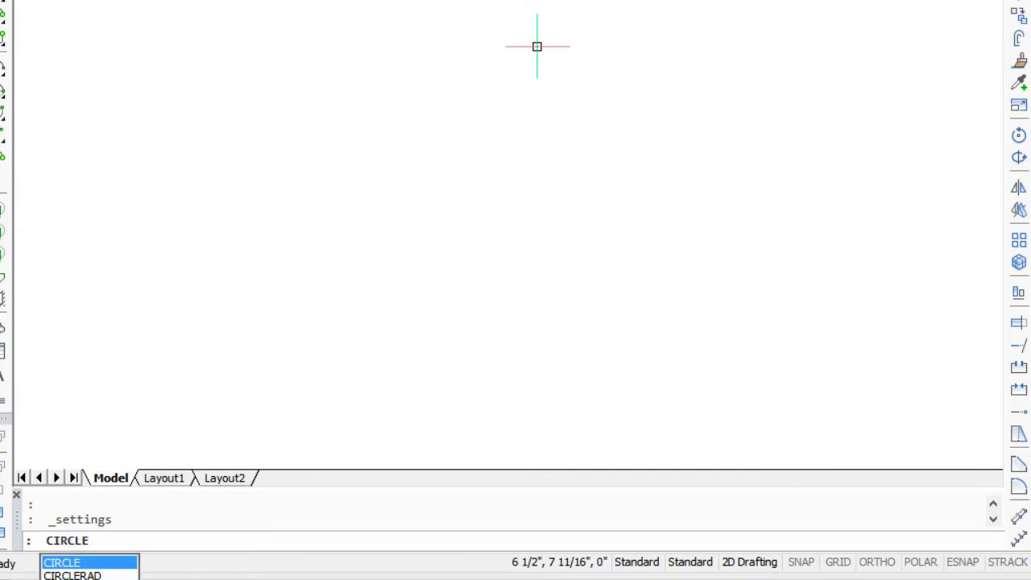
key(Return)
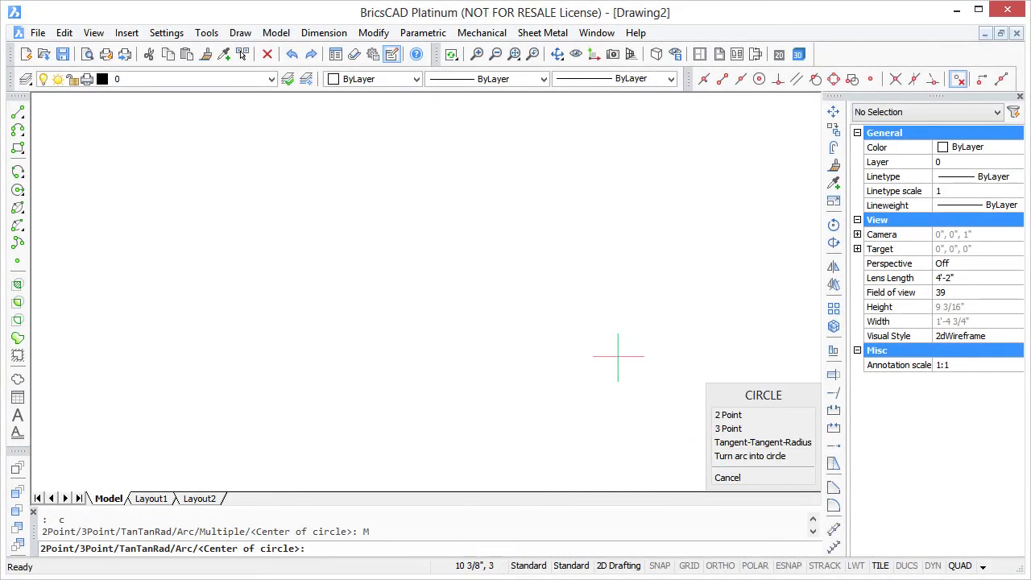
Step: Place three overlapping equal-radius circles using CIRCLE's Multiple option
click(580, 307)
click(649, 318)
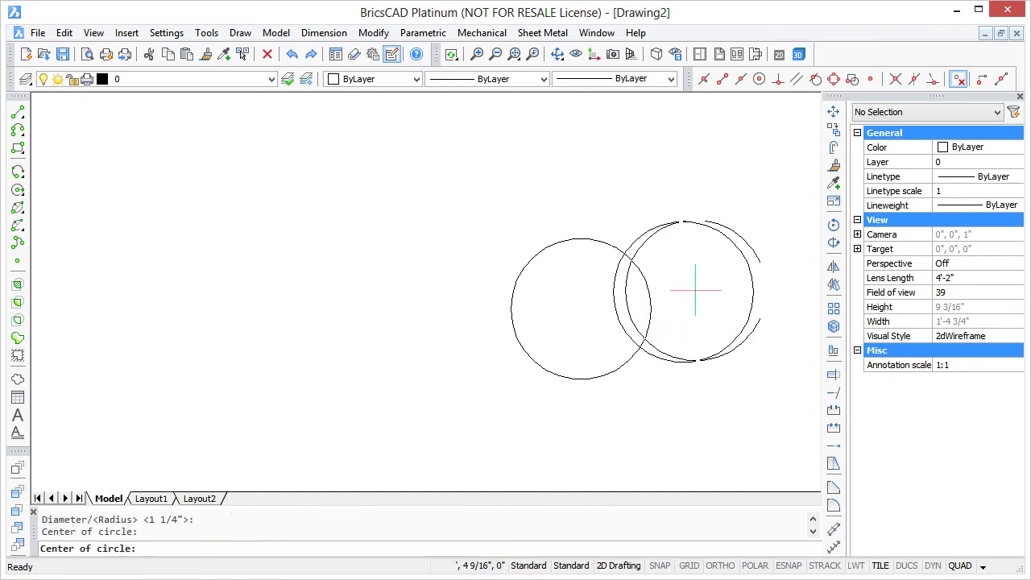
click(683, 291)
click(710, 234)
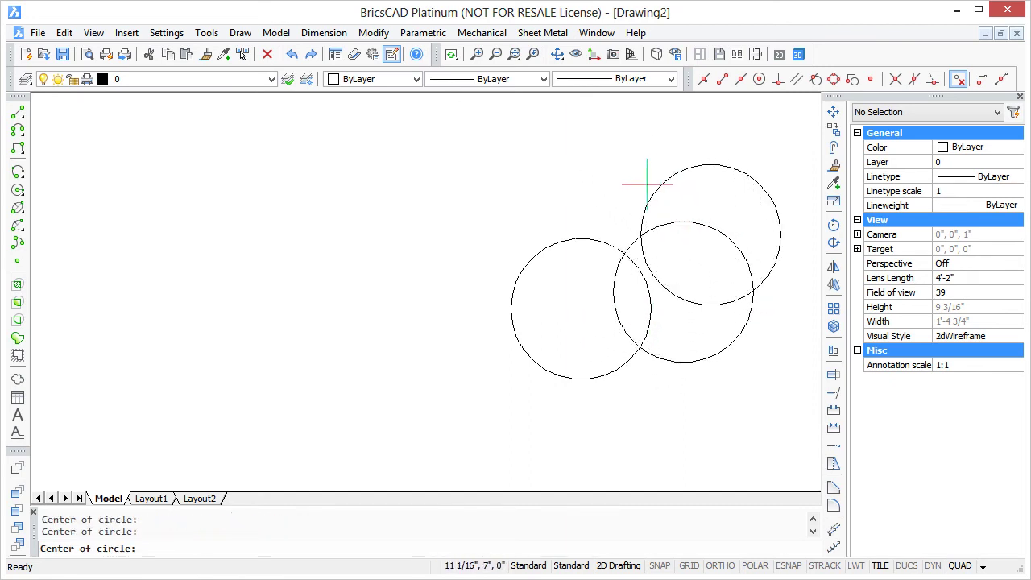